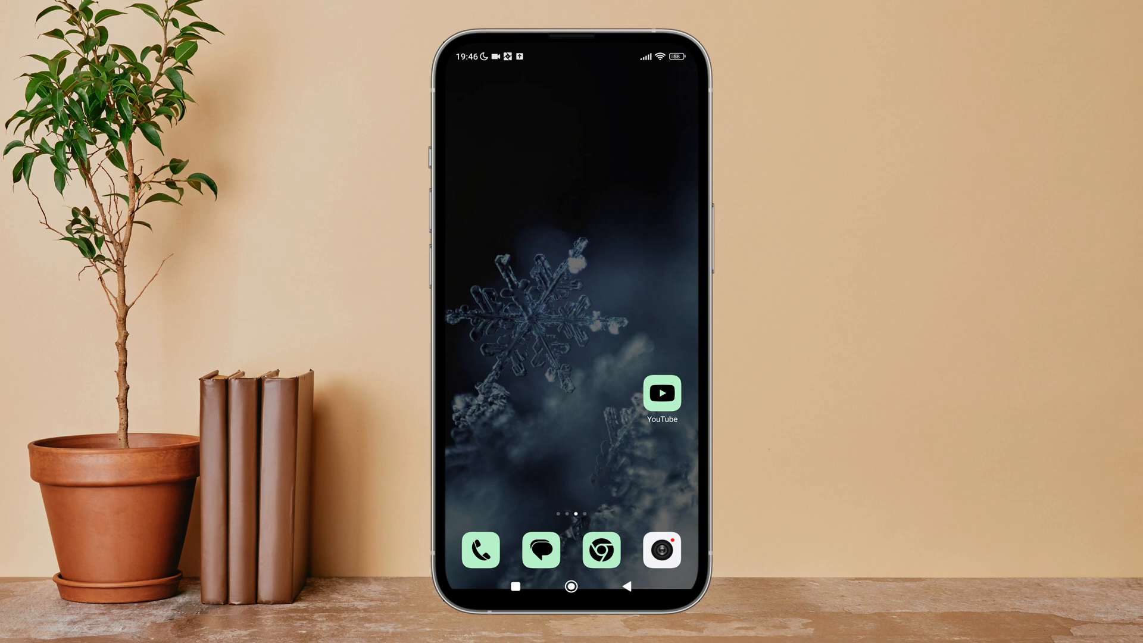
- Launch YouTube from the home screen and go to the You account page
left_click(662, 393)
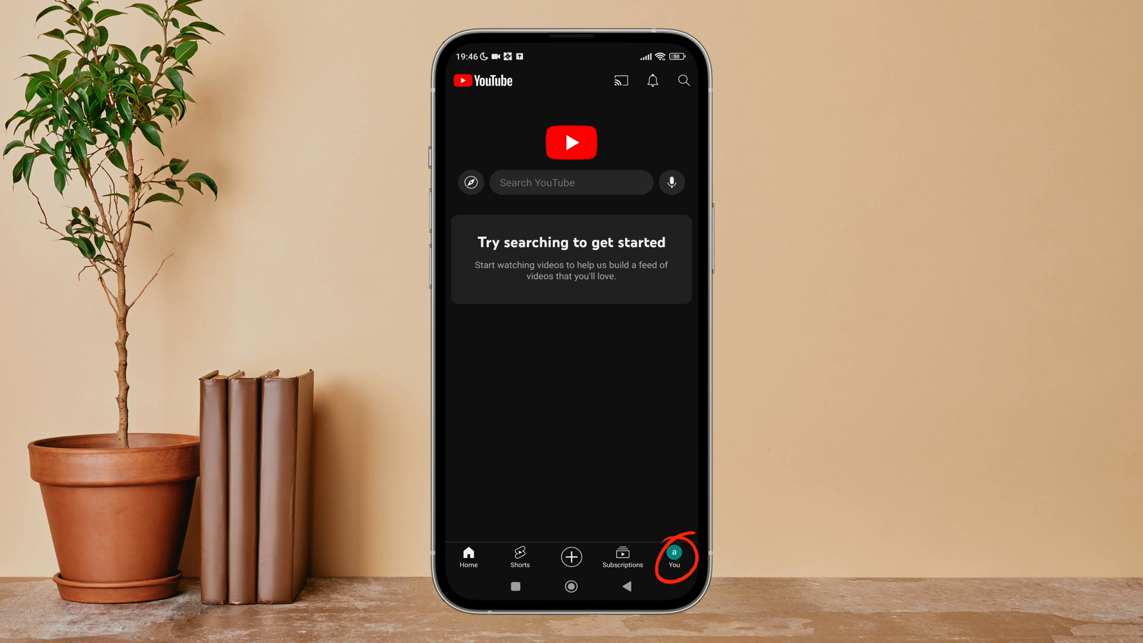
left_click(673, 556)
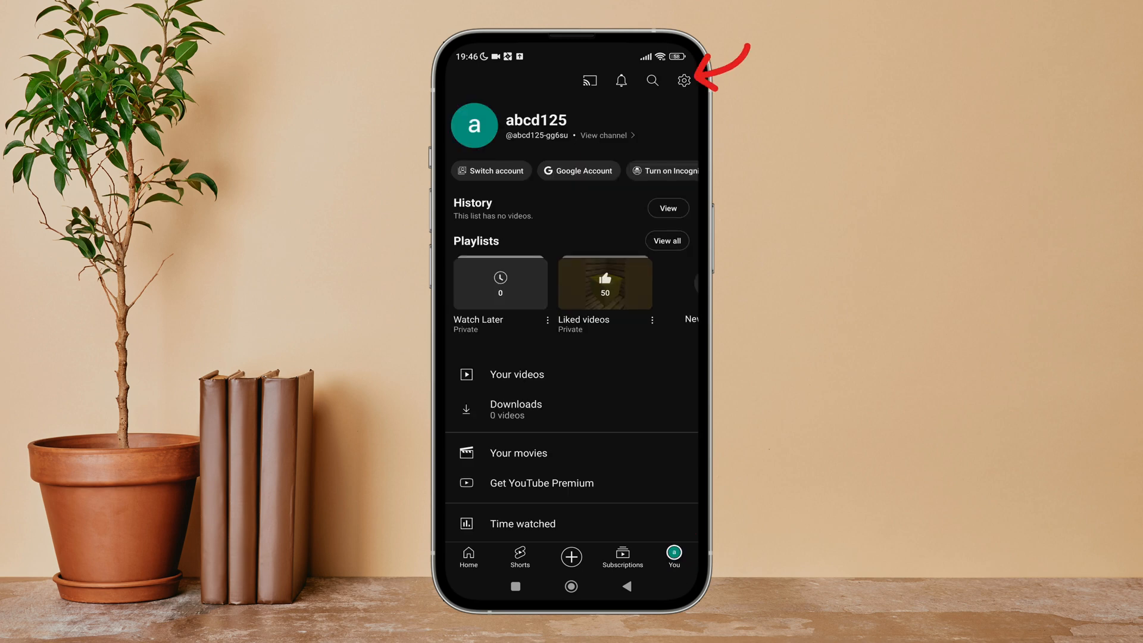
- In Settings > General, switch the Badges toggle on
left_click(683, 81)
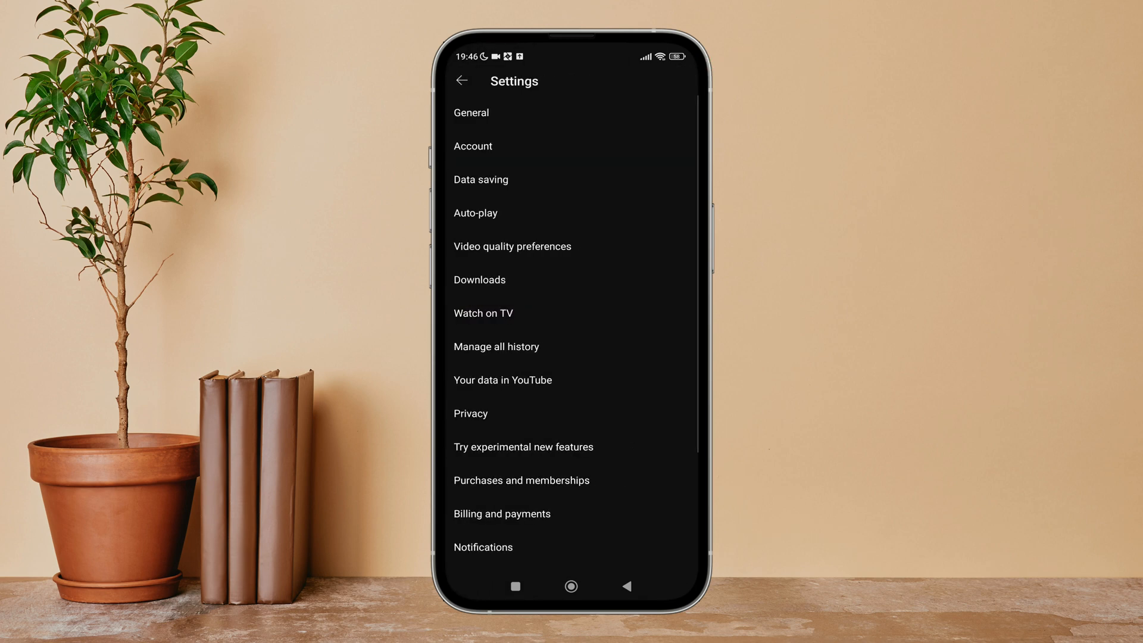
left_click(470, 113)
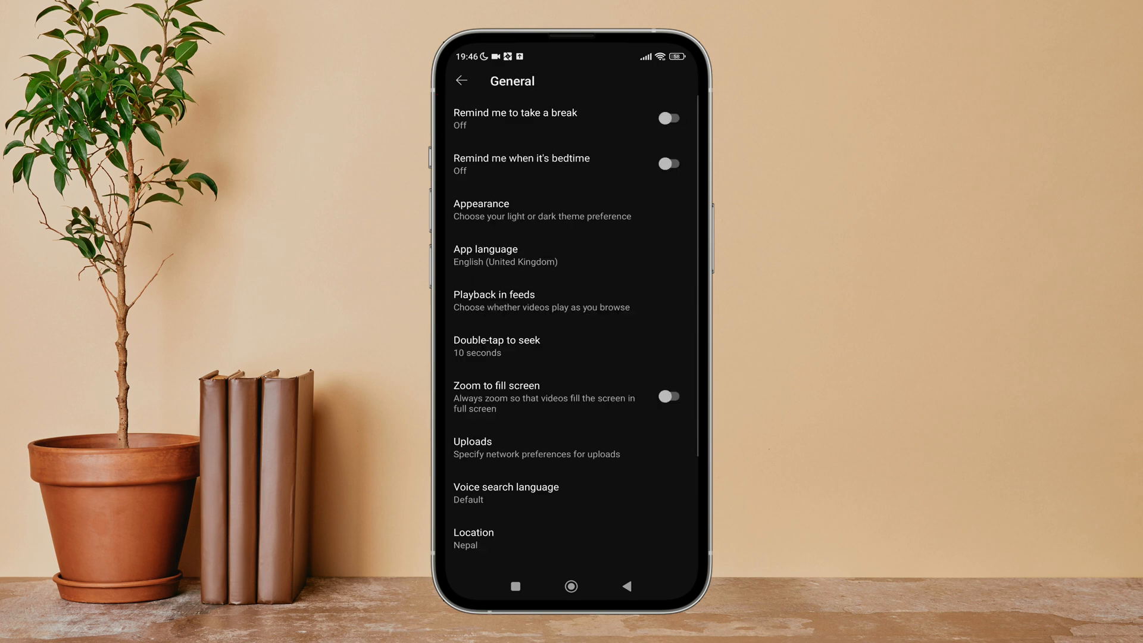
scroll(571, 343, "down", 5)
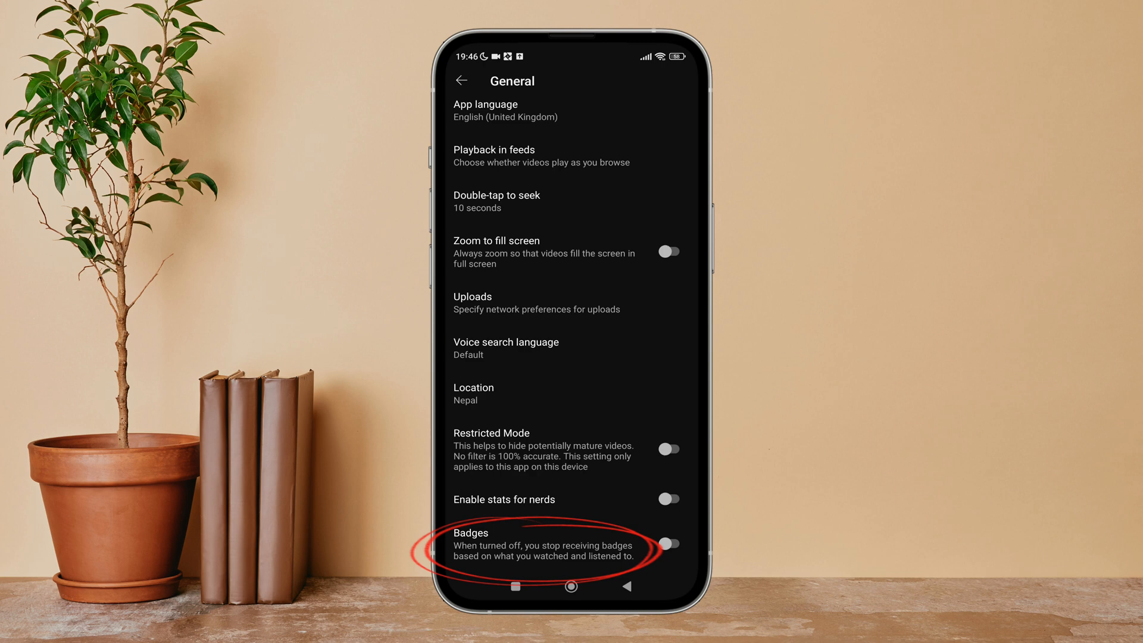
left_click(672, 543)
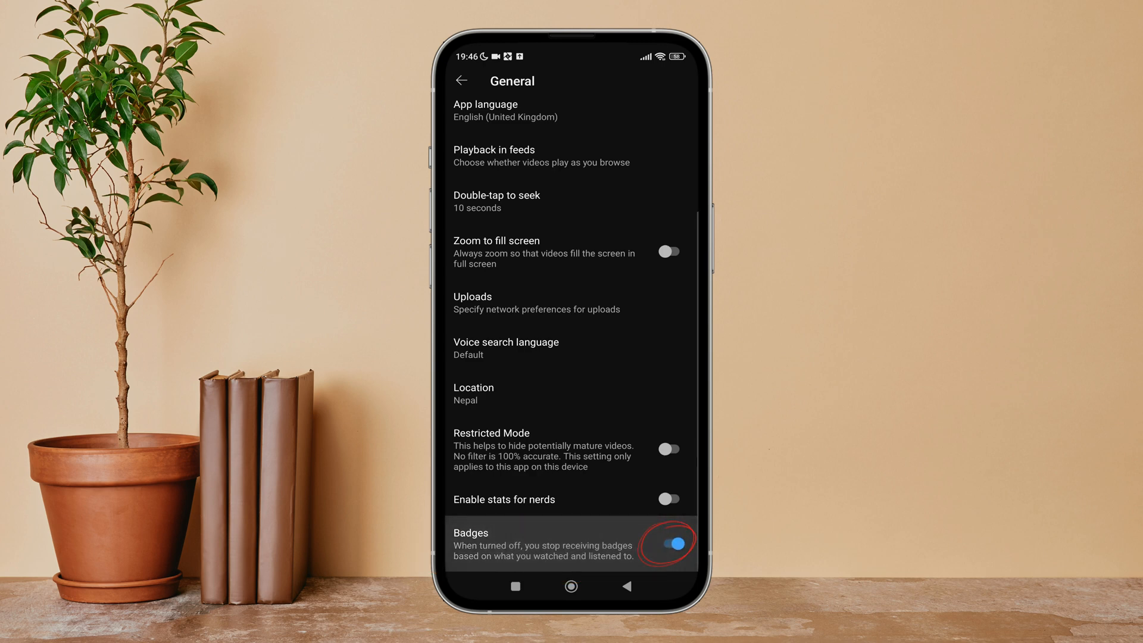